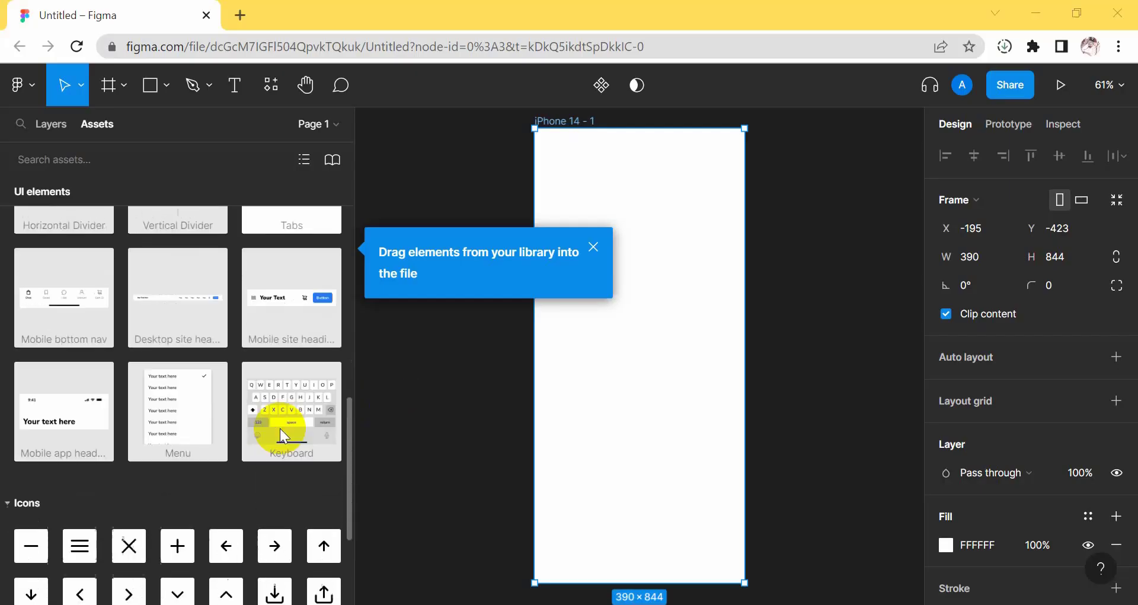
Place the Keyboard component from Assets into the iPhone 14 frame
{"action": "scroll", "coordinate": [280, 430], "scroll_direction": "down", "scroll_amount": 5}
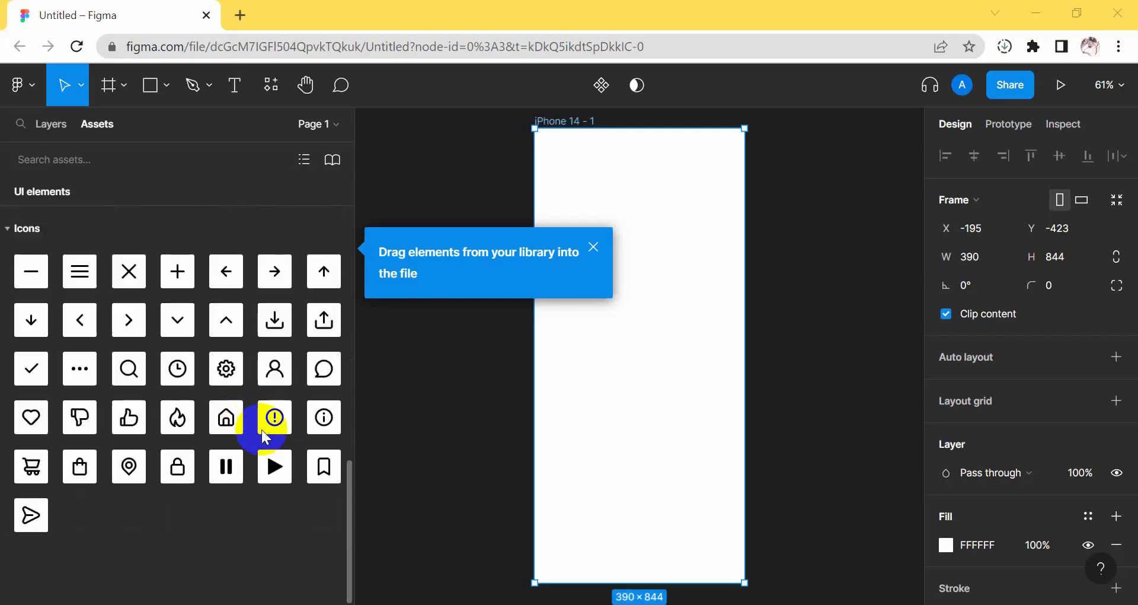
{"action": "scroll", "coordinate": [275, 414], "scroll_direction": "up", "scroll_amount": 5}
{"action": "scroll", "coordinate": [273, 397], "scroll_direction": "up", "scroll_amount": 3}
{"action": "scroll", "coordinate": [279, 389], "scroll_direction": "down", "scroll_amount": 5}
{"action": "scroll", "coordinate": [286, 405], "scroll_direction": "down", "scroll_amount": 5}
{"action": "key", "text": "Escape"}
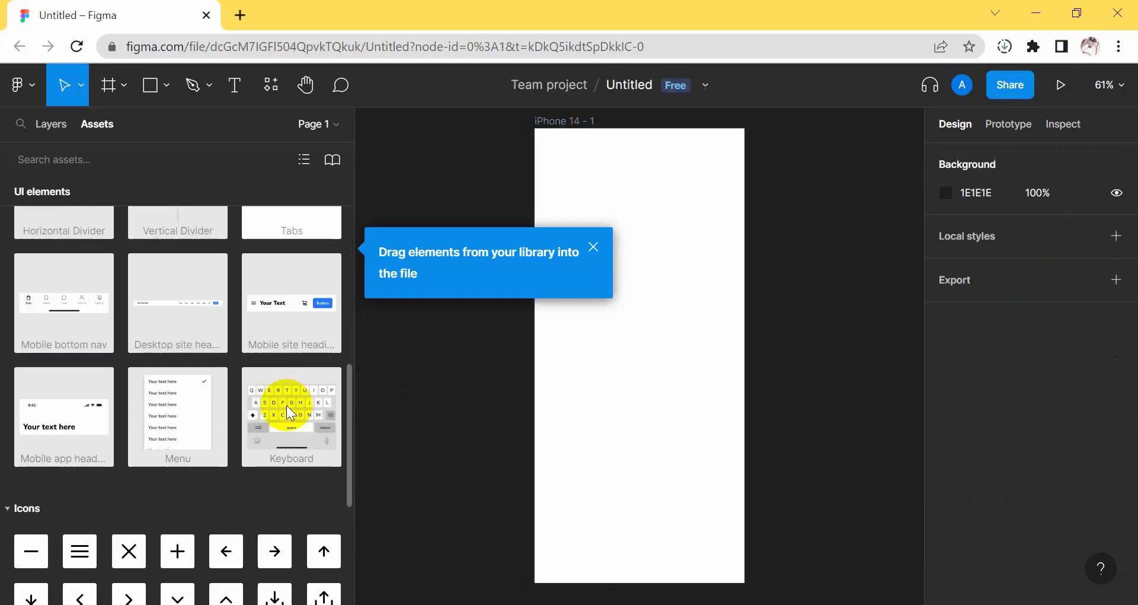
{"action": "left_click_drag", "start_coordinate": [591, 497], "coordinate": [585, 499]}
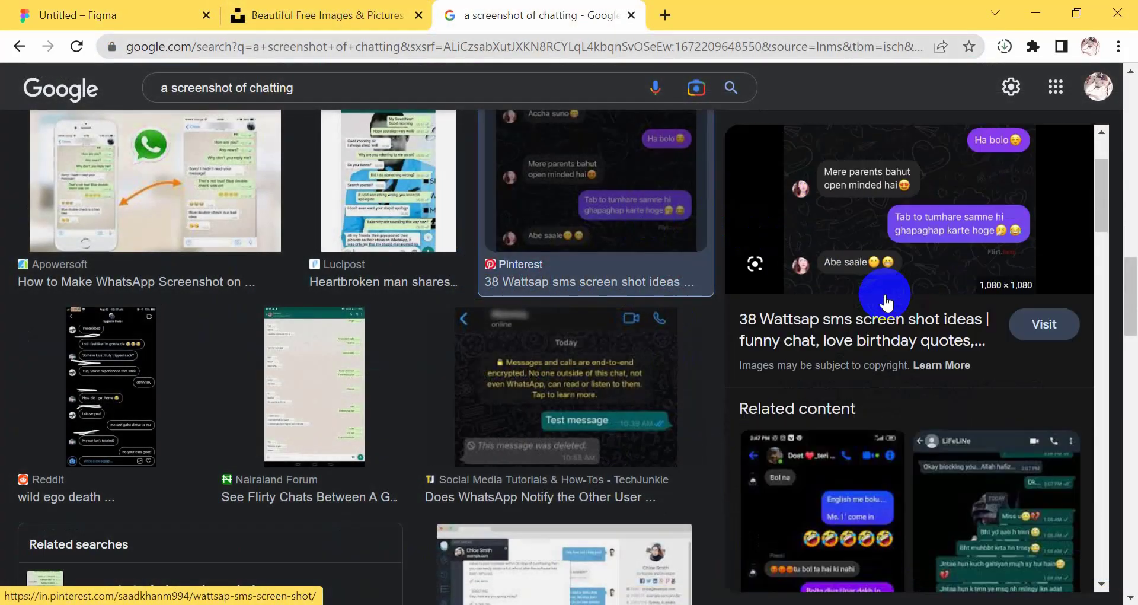
Open a related chat screenshot's Pinterest source page in a new tab
{"action": "scroll", "coordinate": [907, 344], "scroll_direction": "down", "scroll_amount": 3}
{"action": "scroll", "coordinate": [859, 332], "scroll_direction": "down", "scroll_amount": 3}
{"action": "left_click", "coordinate": [828, 300]}
{"action": "left_click", "coordinate": [937, 277]}
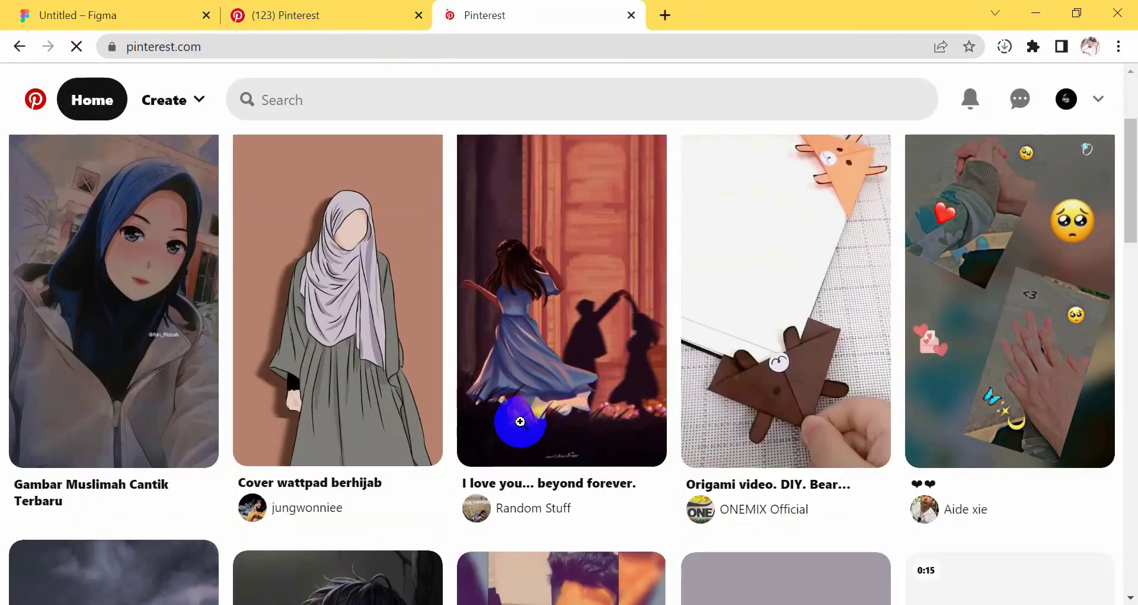
Open the hijab illustration pin on Pinterest
{"action": "left_click", "coordinate": [326, 338]}
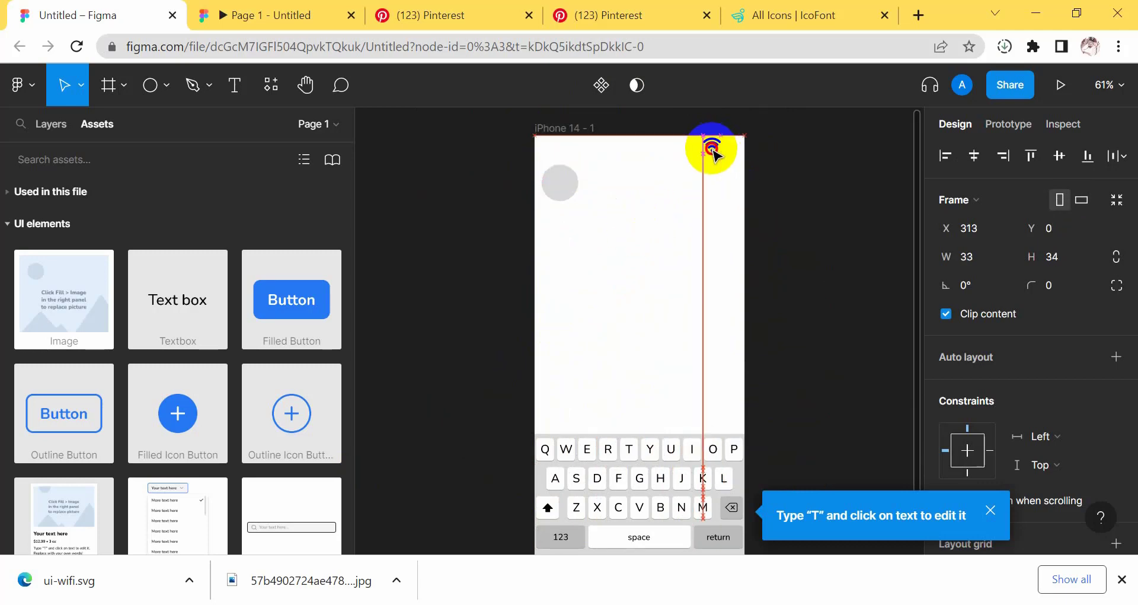
Scroll the view up toward the top of the page
{"action": "scroll", "coordinate": [708, 159], "scroll_direction": "up", "scroll_amount": 5}
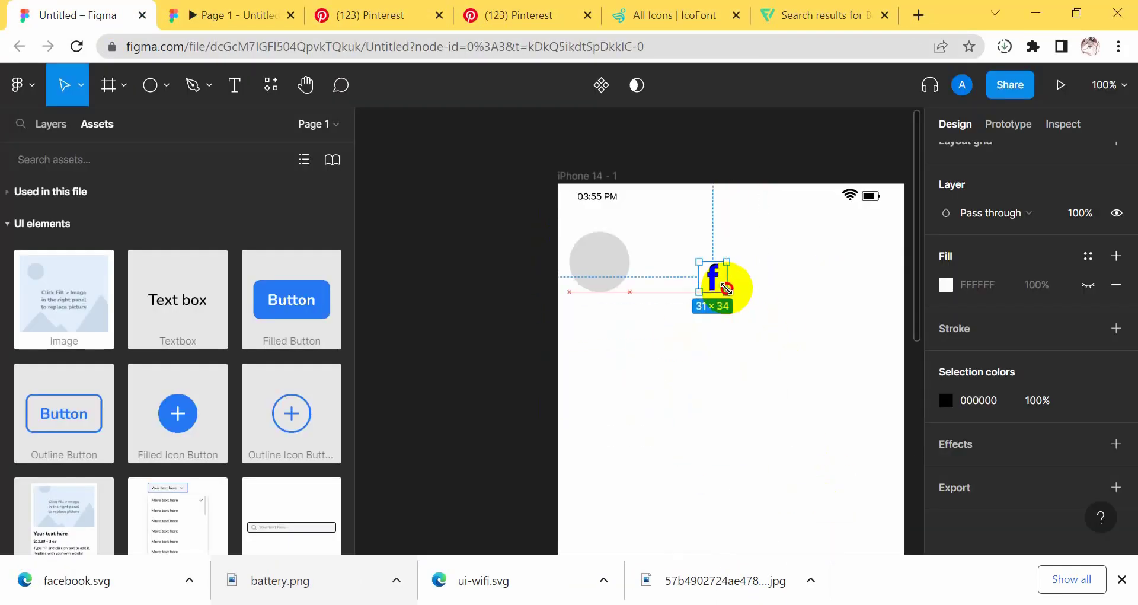
Place the Facebook icon beside the 03:55 PM time in the status bar
{"action": "left_click_drag", "start_coordinate": [726, 289], "coordinate": [641, 194]}
{"action": "scroll", "coordinate": [642, 195], "scroll_direction": "up", "scroll_amount": 5}
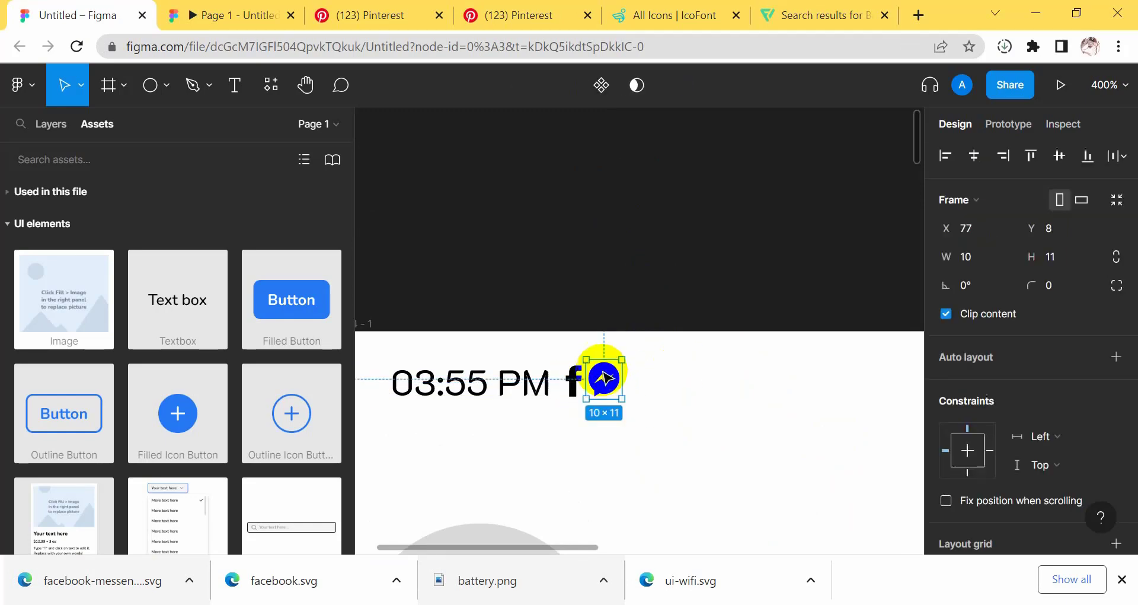
Mask the hijab image into a circular profile picture and move it top-left
{"action": "key", "text": "Escape"}
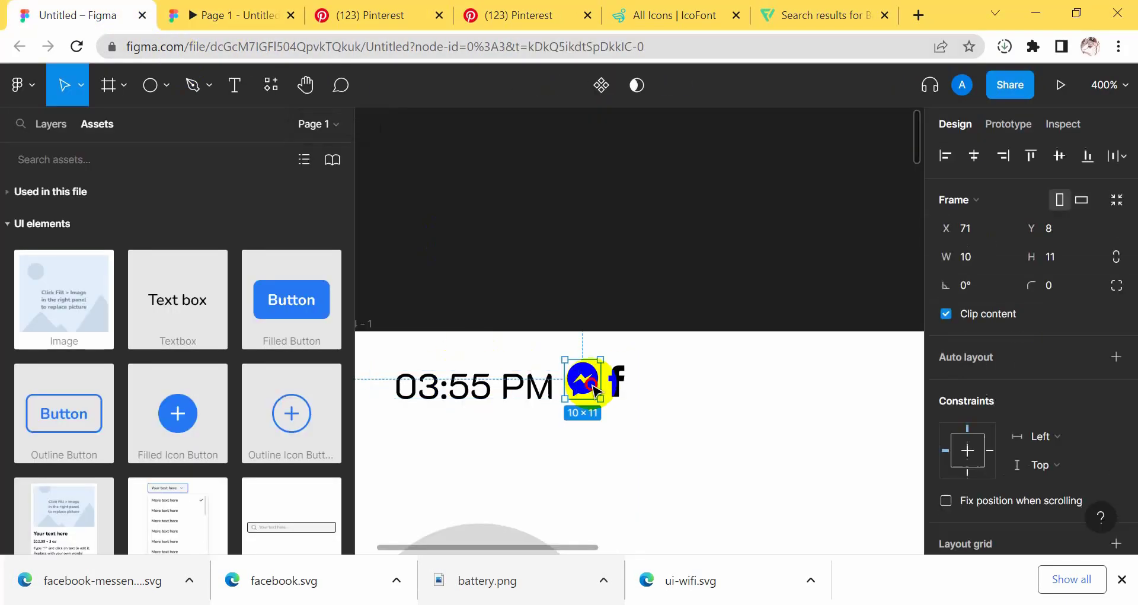
{"action": "left_click_drag", "start_coordinate": [598, 547], "coordinate": [884, 539]}
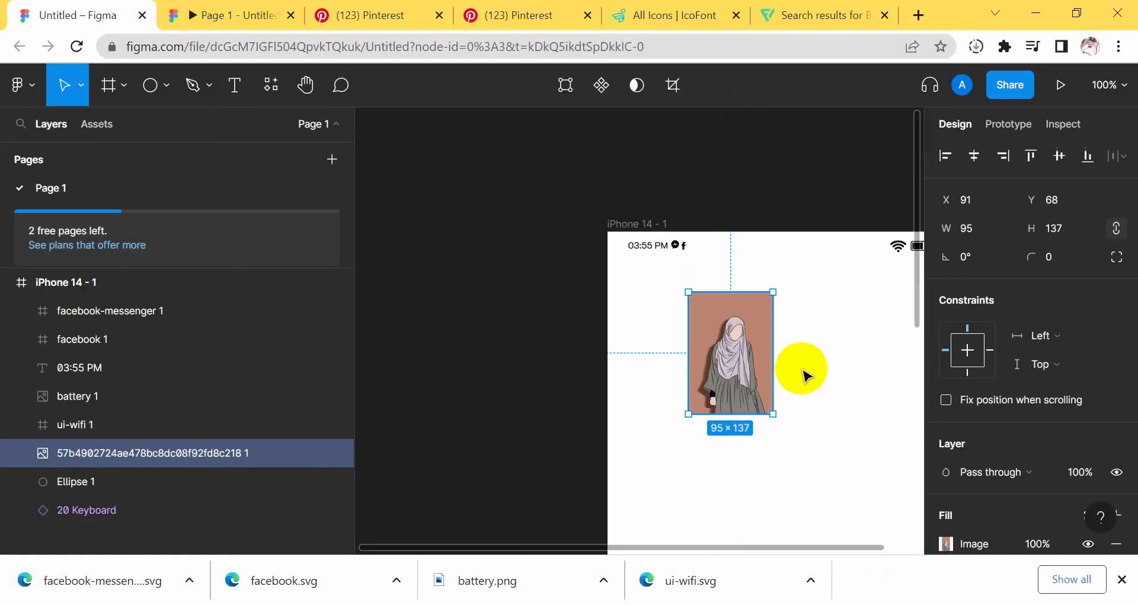
{"action": "right_click", "coordinate": [719, 356]}
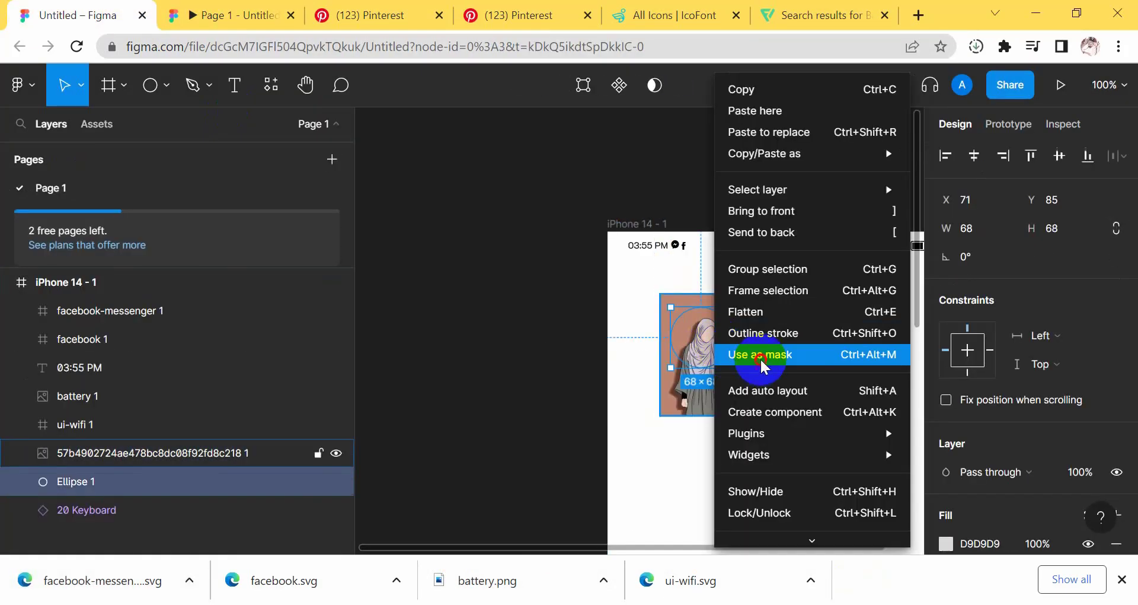
{"action": "left_click", "coordinate": [763, 354]}
{"action": "left_click_drag", "start_coordinate": [707, 331], "coordinate": [647, 302]}
Reopen the Figma editor in a new tab and draw a text box on the phone screen
{"action": "left_click", "coordinate": [267, 15]}
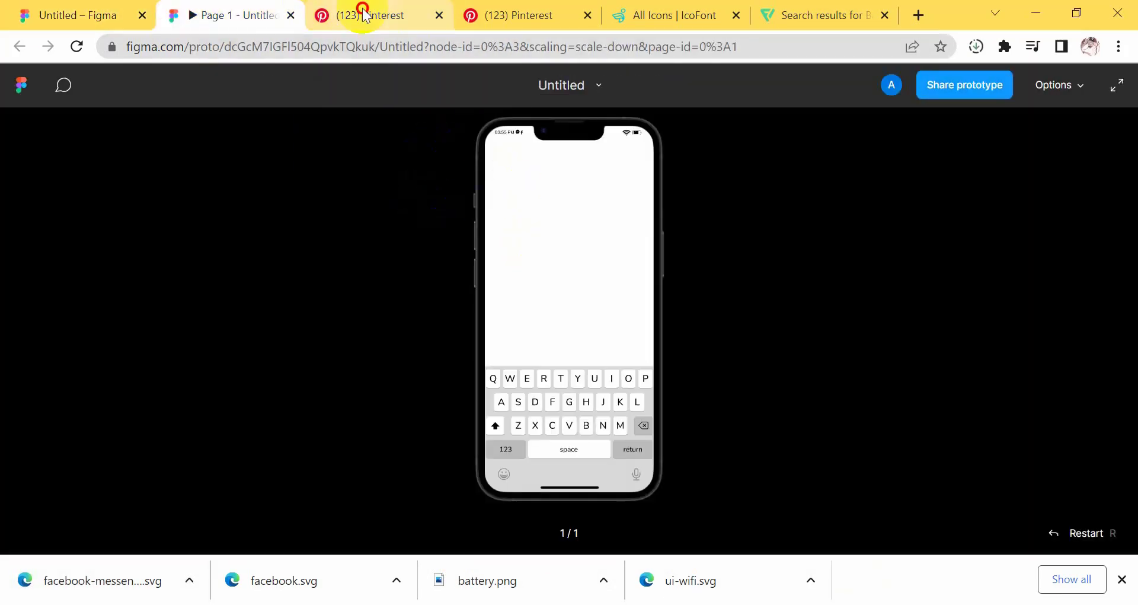
{"action": "left_click", "coordinate": [142, 15]}
{"action": "key", "text": "ctrl+t"}
{"action": "type", "text": "figma"}
{"action": "left_click", "coordinate": [255, 246]}
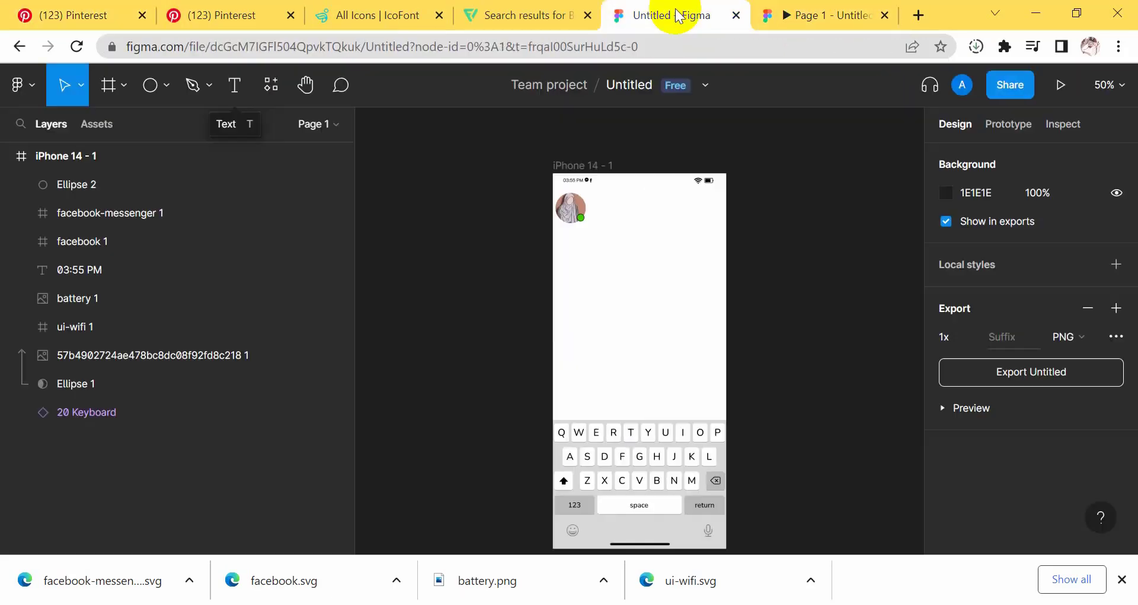
{"action": "left_click_drag", "start_coordinate": [595, 193], "coordinate": [699, 233]}
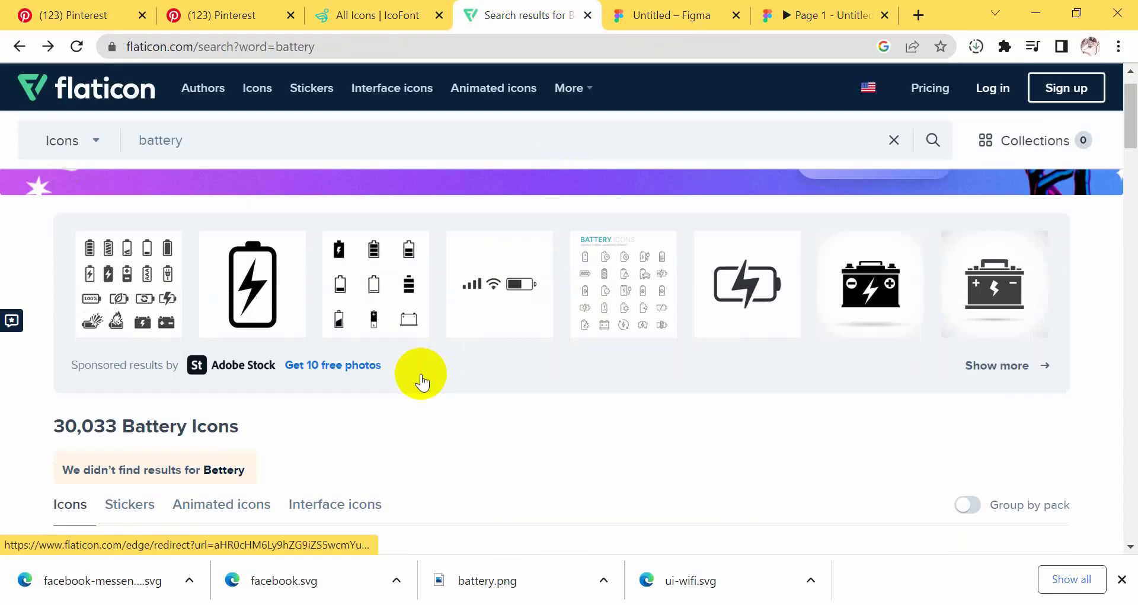
Search Flaticon for 'phone', open the phone-call icon, and resize it to 34 wide
{"action": "double_click", "coordinate": [161, 140]}
{"action": "type", "text": "phone"}
{"action": "key", "text": "Return"}
{"action": "left_click", "coordinate": [628, 308]}
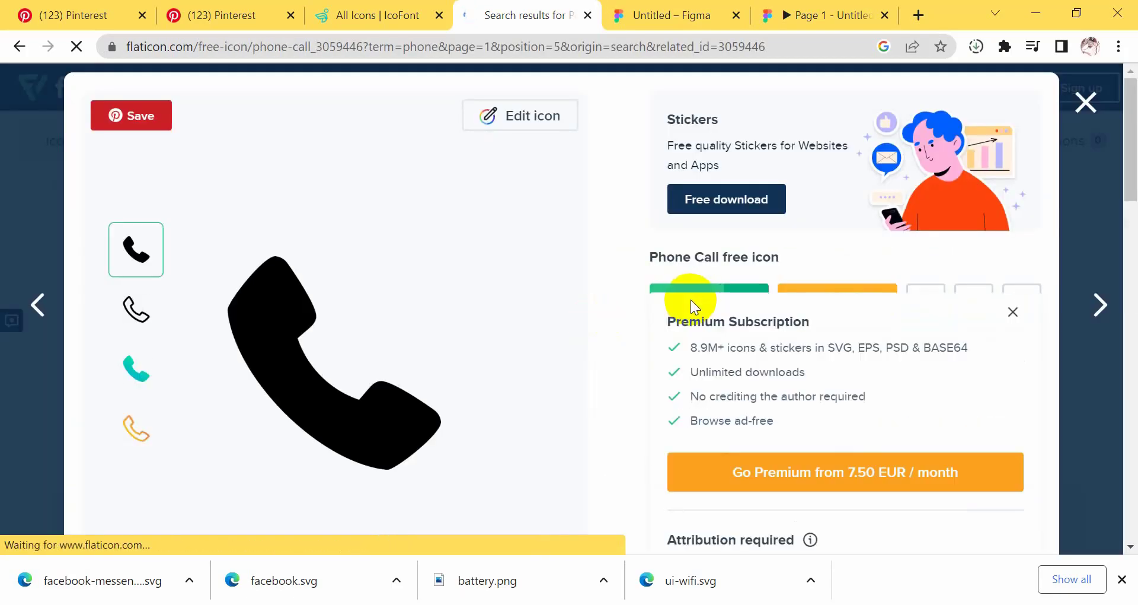
{"action": "left_click_drag", "start_coordinate": [688, 209], "coordinate": [680, 209]}
{"action": "scroll", "coordinate": [680, 209], "scroll_direction": "up", "scroll_amount": 5}
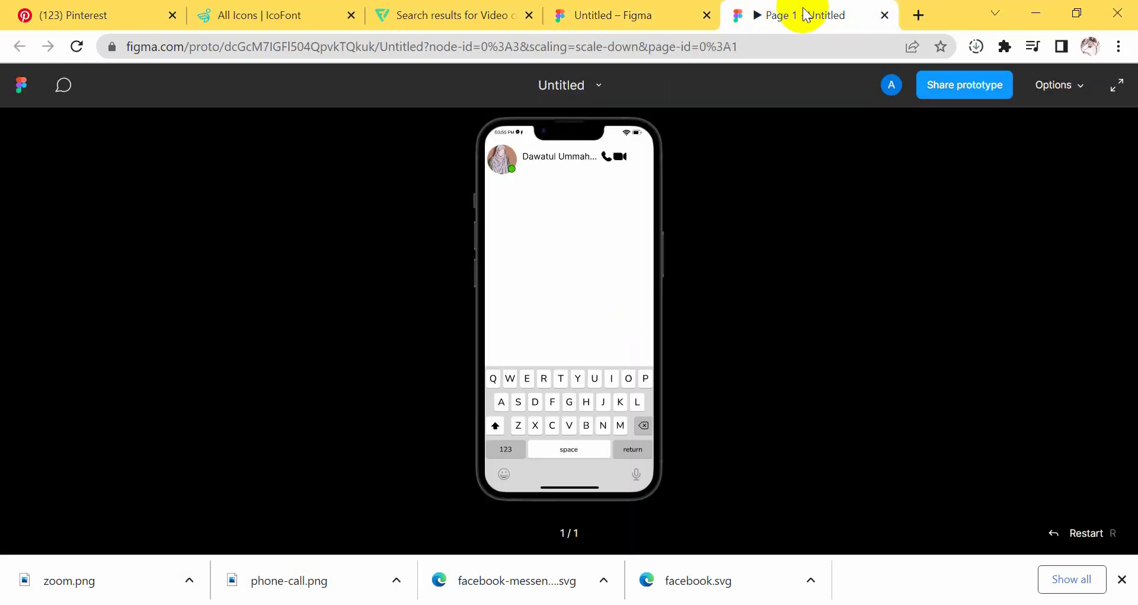
Resize the video camera icon to 33×19, then return to the Pinterest references
{"action": "left_click_drag", "start_coordinate": [882, 361], "coordinate": [871, 358]}
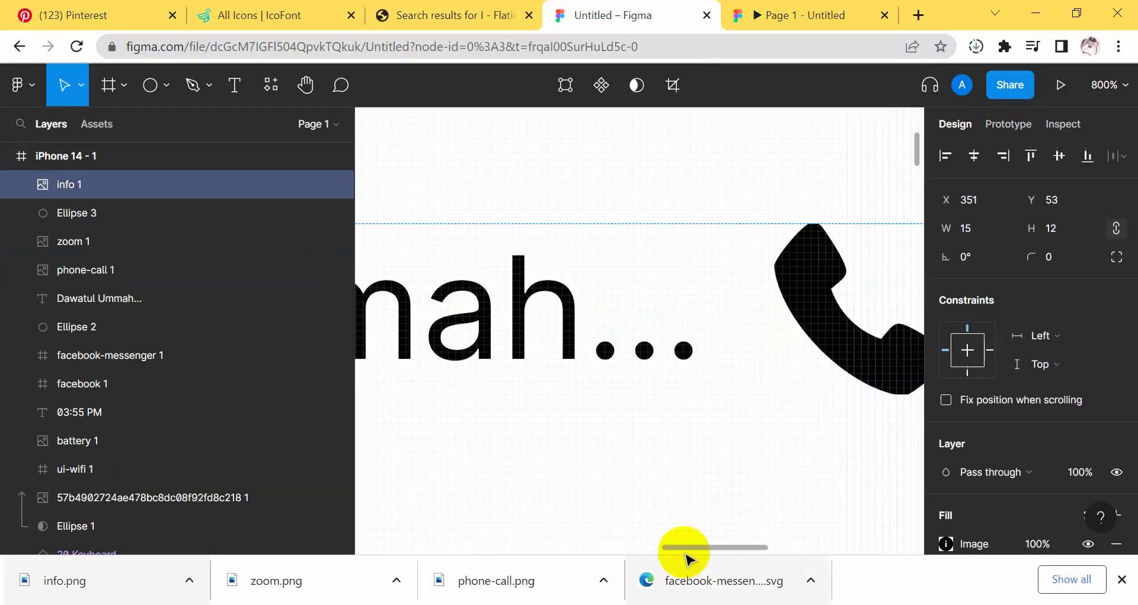
{"action": "left_click", "coordinate": [109, 7]}
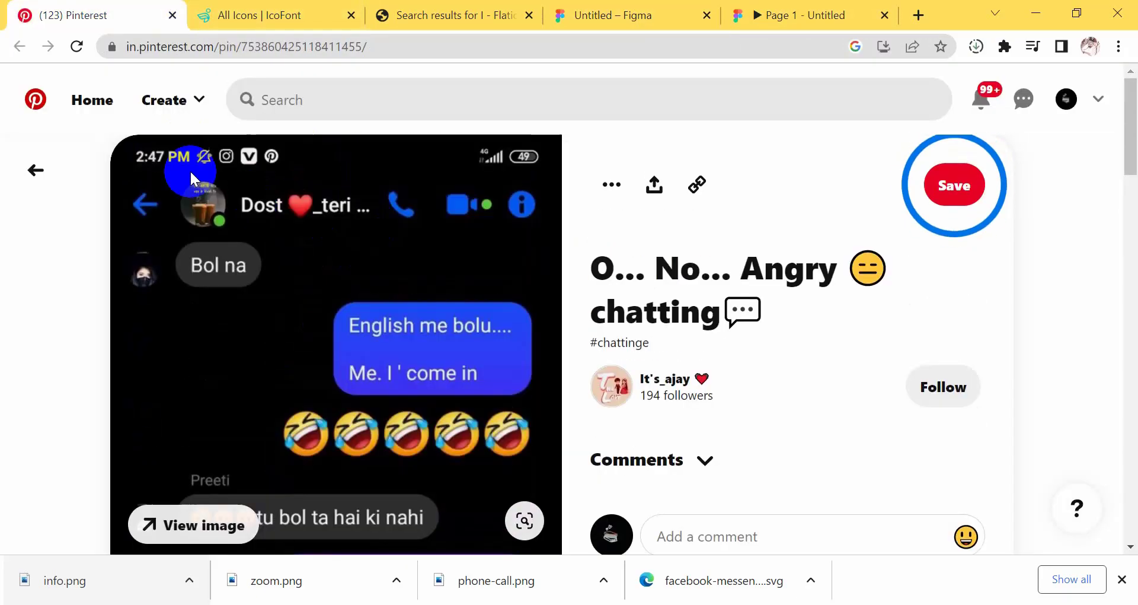
Draw a small avatar circle below the header and close the chat box image search tab
{"action": "left_click", "coordinate": [150, 85]}
{"action": "left_click_drag", "start_coordinate": [492, 293], "coordinate": [513, 316]}
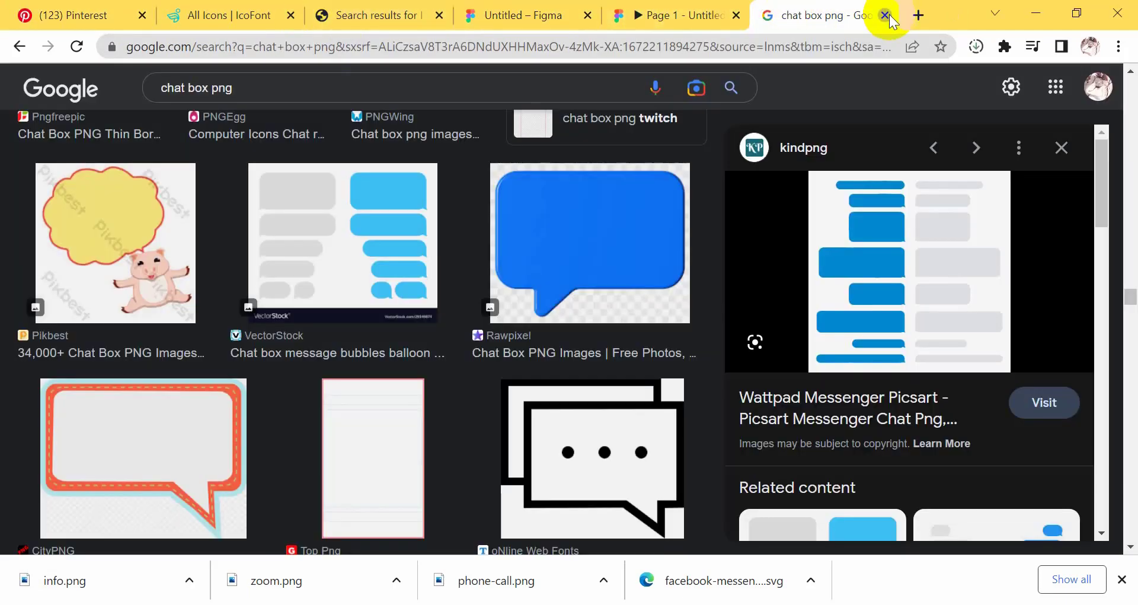
{"action": "left_click", "coordinate": [885, 16]}
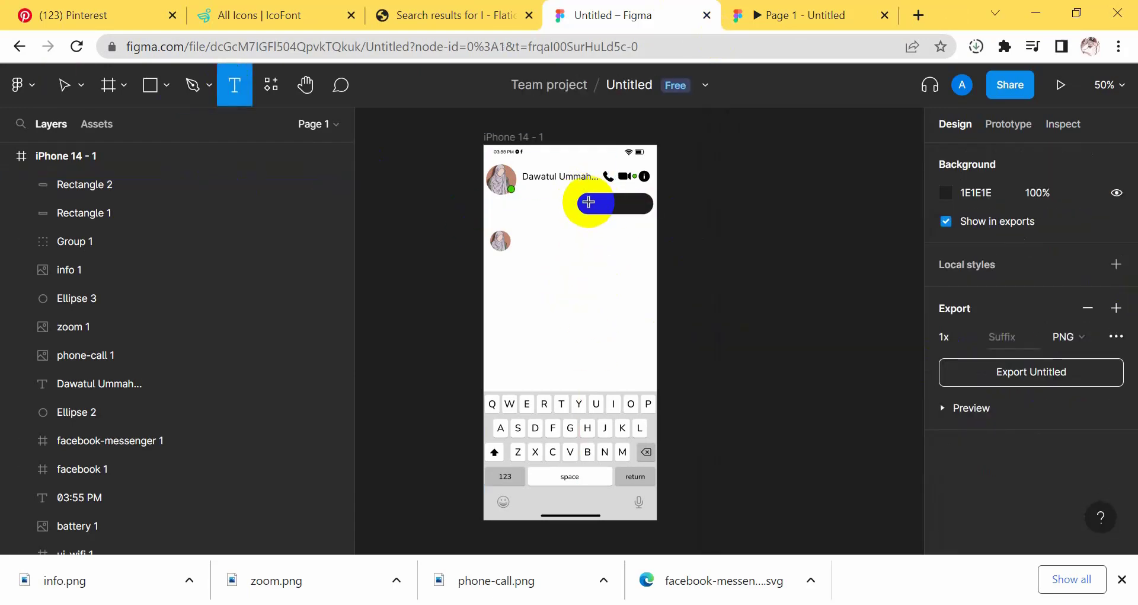
Add a text layer on the black greeting bubble, then undo its font change
{"action": "left_click", "coordinate": [589, 202]}
{"action": "type", "text": "Assalamu-alaikum"}
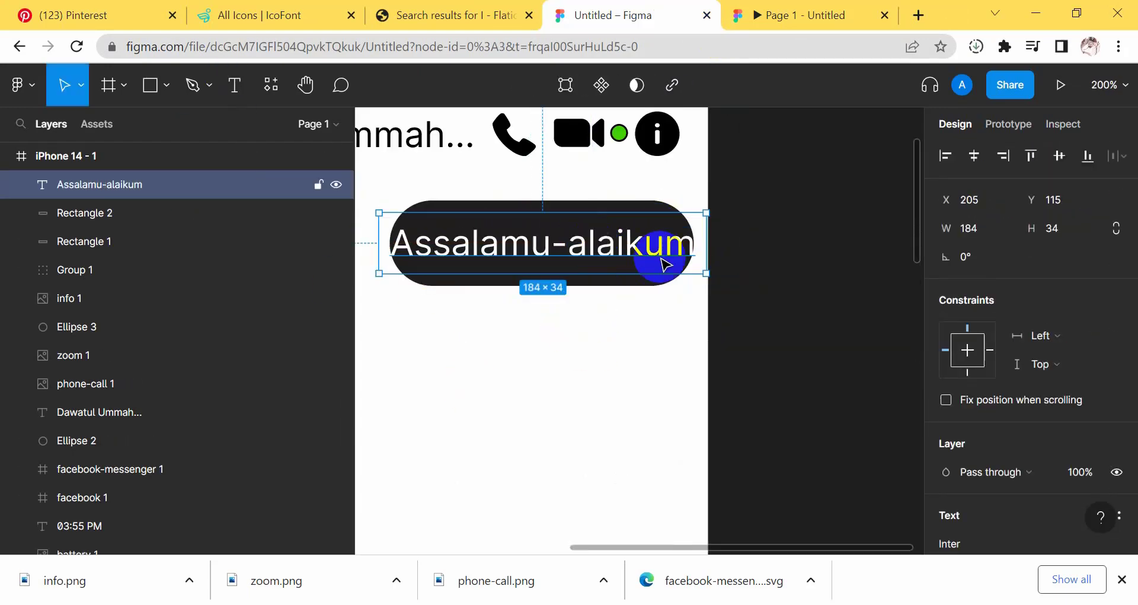
{"action": "key", "text": "ctrl+z"}
{"action": "key", "text": "ctrl+z"}
{"action": "key", "text": "ctrl+z"}
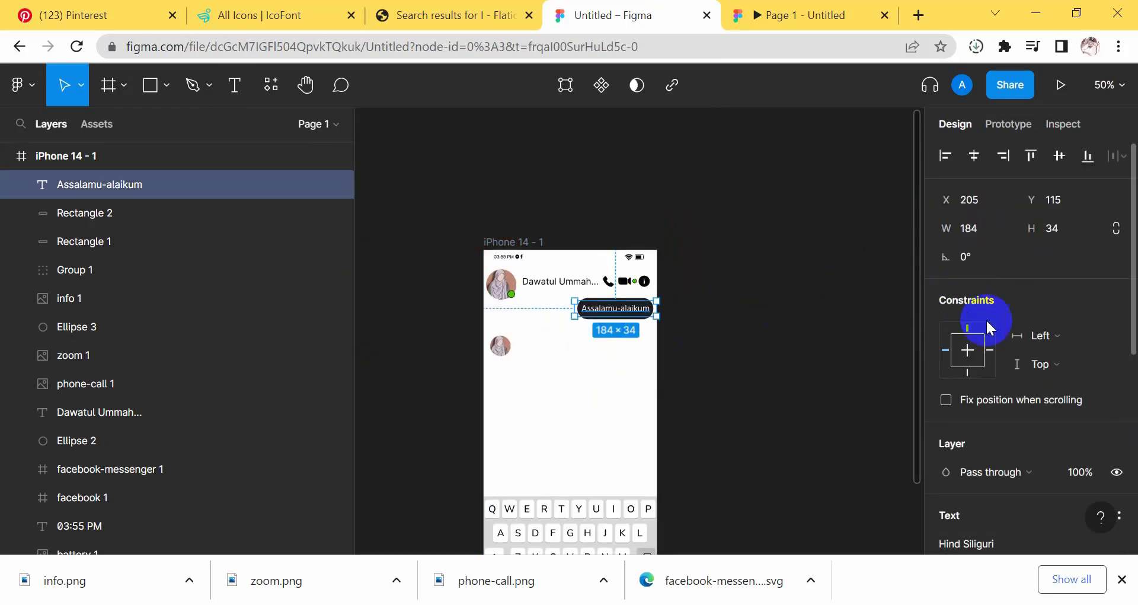
{"action": "left_click", "coordinate": [609, 445]}
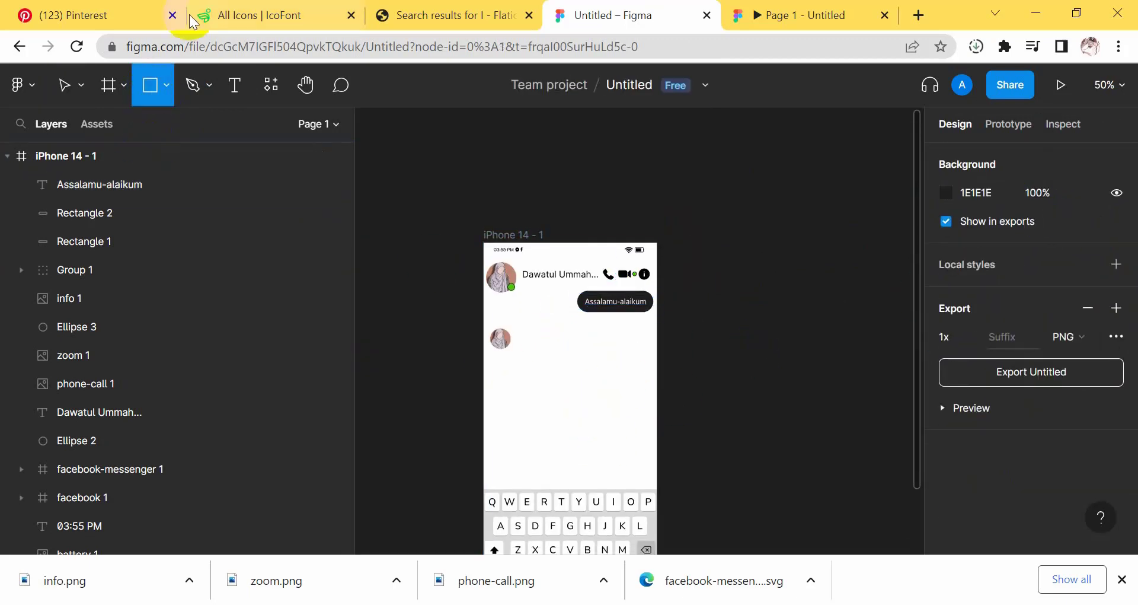
Draw a white rounded reply bubble below the avatar and enter the reply message text
{"action": "left_click_drag", "start_coordinate": [516, 330], "coordinate": [605, 364]}
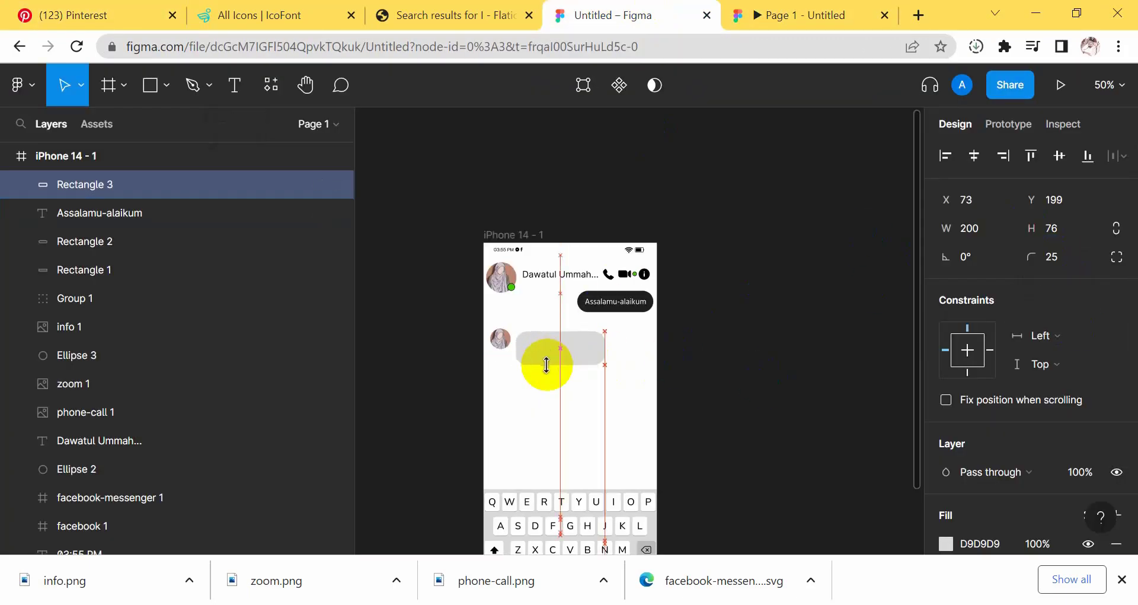
{"action": "scroll", "coordinate": [964, 362], "scroll_direction": "down", "scroll_amount": 5}
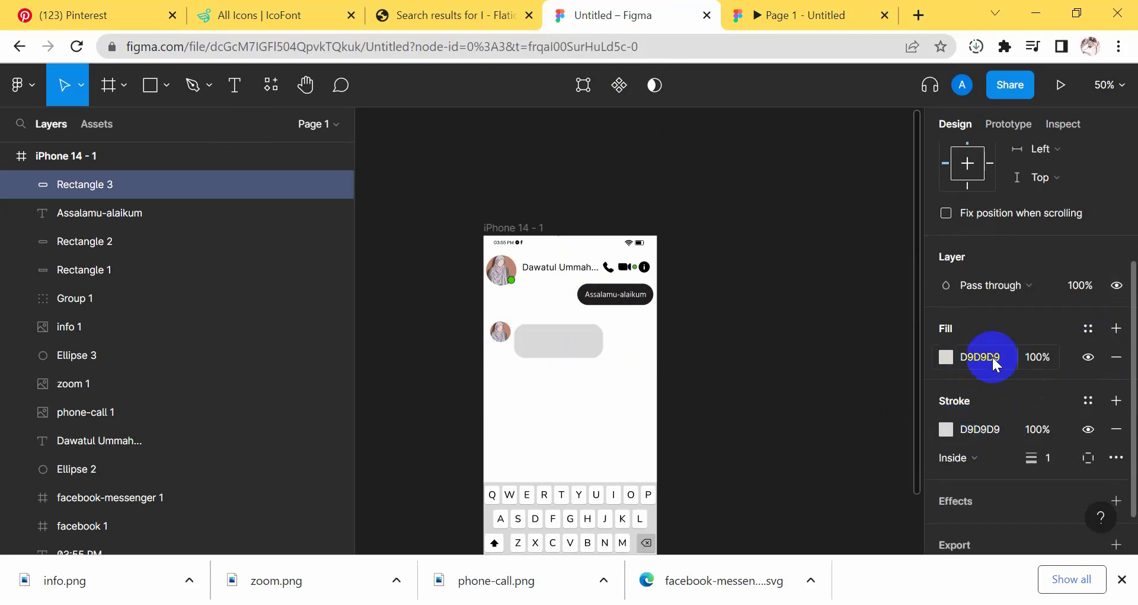
{"action": "left_click", "coordinate": [994, 358]}
{"action": "left_click", "coordinate": [706, 127]}
{"action": "key", "text": "t"}
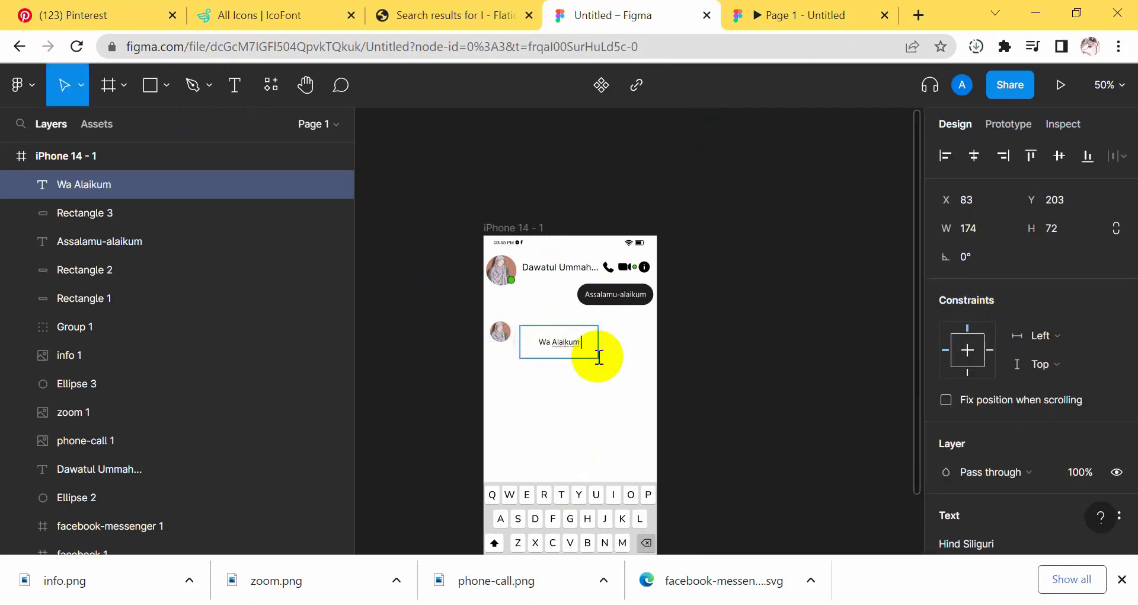
{"action": "double_click", "coordinate": [593, 327]}
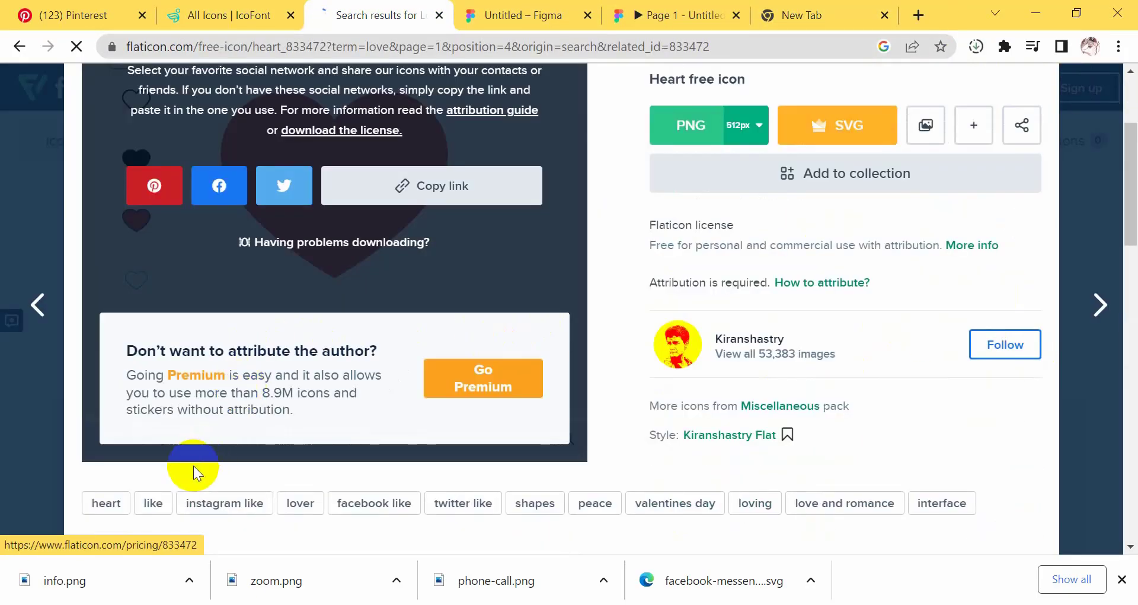
Bring the downloaded heart image into the design and browse the Pinterest chat references
{"action": "mouse_move", "coordinate": [65, 580]}
{"action": "left_mouse_down"}
{"action": "mouse_move", "coordinate": [537, 33]}
{"action": "mouse_move", "coordinate": [522, 261]}
{"action": "left_mouse_up"}
{"action": "key", "text": "ctrl+1"}
{"action": "scroll", "coordinate": [457, 330], "scroll_direction": "down", "scroll_amount": 5}
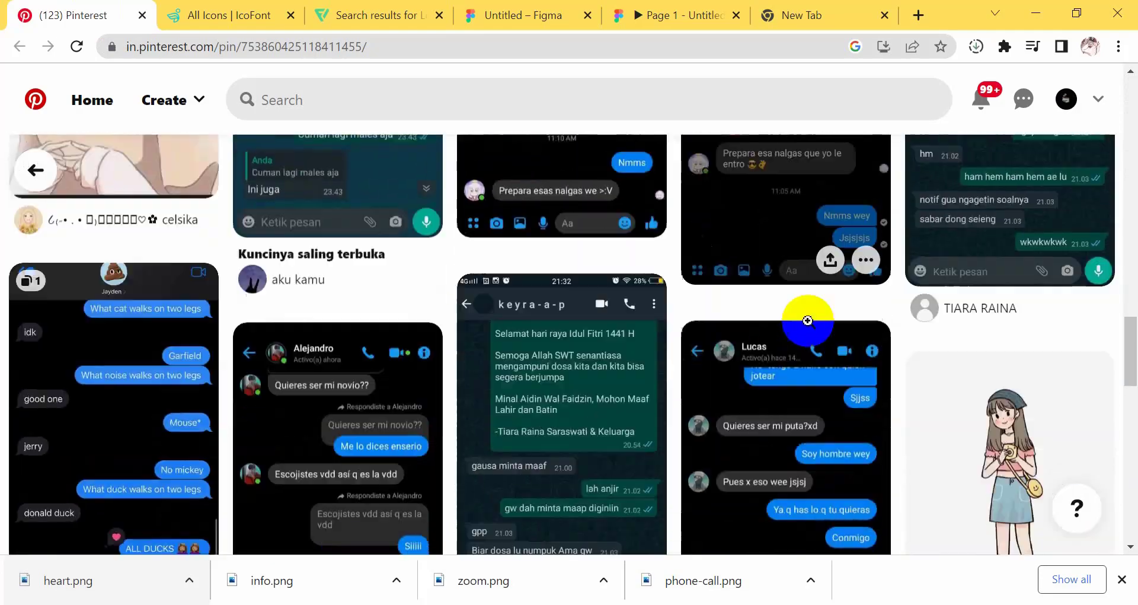
{"action": "scroll", "coordinate": [808, 314], "scroll_direction": "down", "scroll_amount": 5}
{"action": "scroll", "coordinate": [808, 314], "scroll_direction": "down", "scroll_amount": 5}
{"action": "scroll", "coordinate": [830, 266], "scroll_direction": "down", "scroll_amount": 5}
{"action": "scroll", "coordinate": [501, 331], "scroll_direction": "down", "scroll_amount": 5}
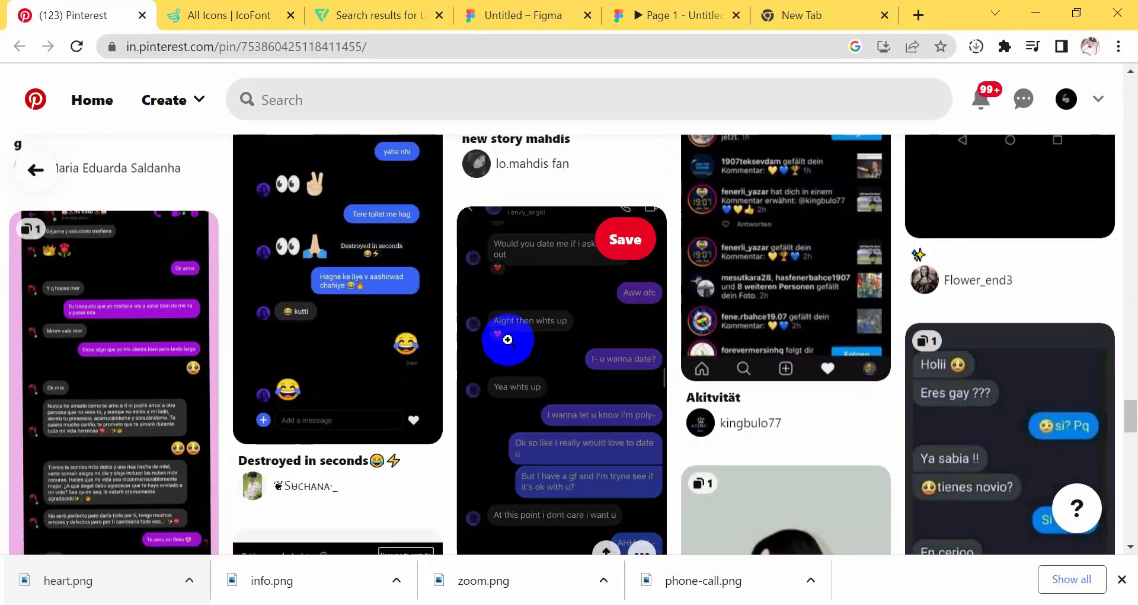
{"action": "scroll", "coordinate": [965, 338], "scroll_direction": "down", "scroll_amount": 5}
{"action": "key", "text": "ctrl+5"}
{"action": "key", "text": "ctrl+4"}
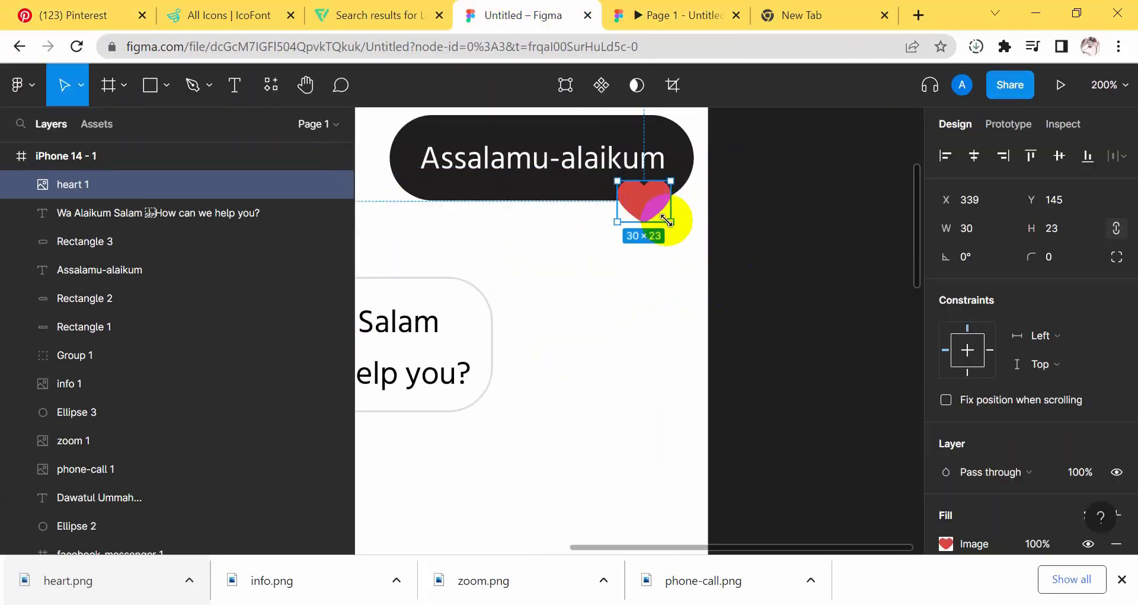
Shrink the heart to 16×17 and place it right after 'Wa Alaikum Salam'
{"action": "left_click", "coordinate": [754, 347]}
{"action": "left_click", "coordinate": [639, 199]}
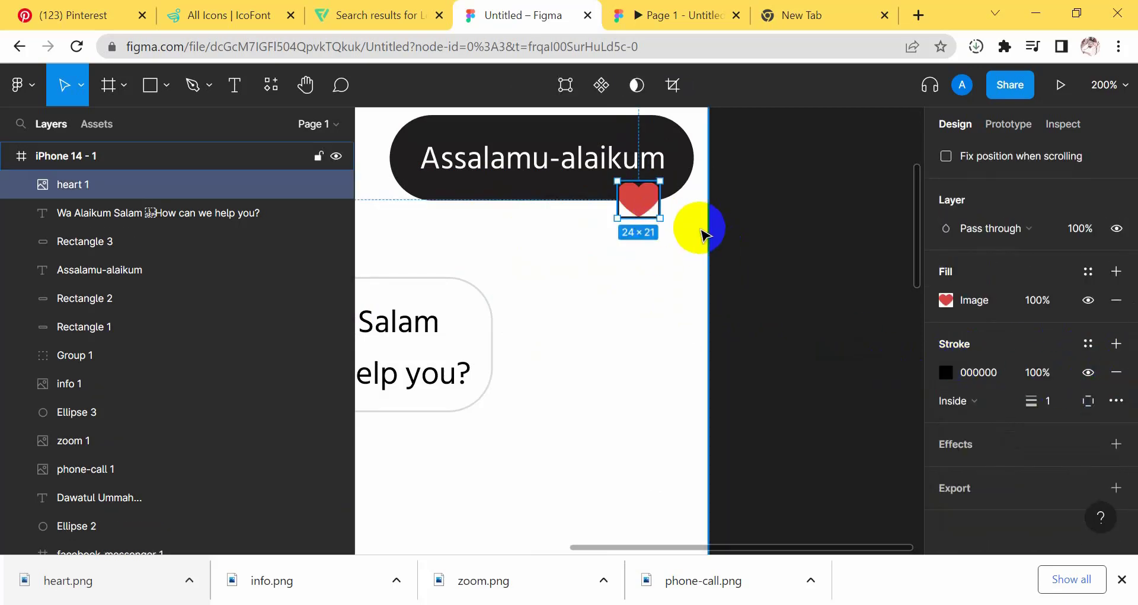
{"action": "mouse_move", "coordinate": [645, 203]}
{"action": "left_mouse_down"}
{"action": "mouse_move", "coordinate": [474, 339]}
{"action": "mouse_move", "coordinate": [597, 338]}
{"action": "left_mouse_up"}
{"action": "scroll", "coordinate": [469, 319], "scroll_direction": "up", "scroll_amount": 3}
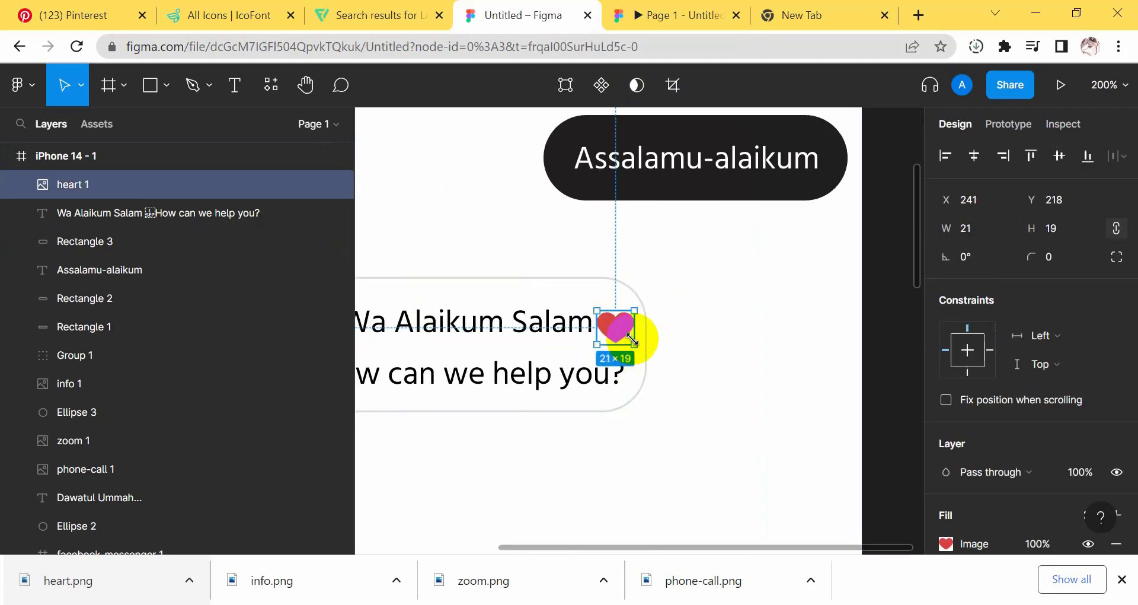
{"action": "left_click", "coordinate": [736, 356]}
Edit the reply text so it reads '~Wa Alaikum Salam..' beside the heart
{"action": "key", "text": "shift+0"}
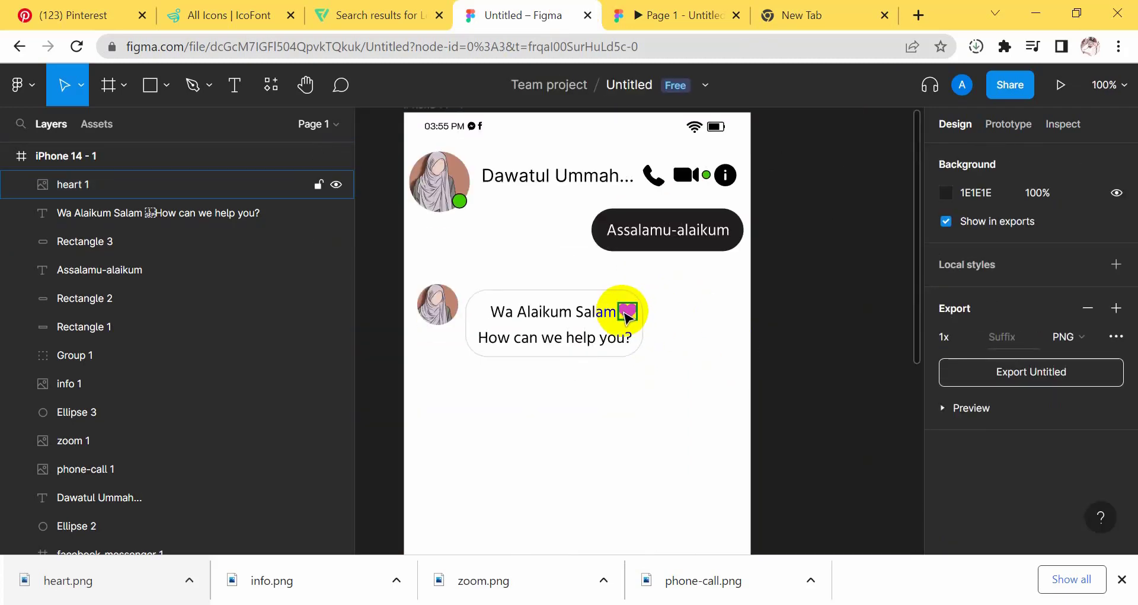
{"action": "double_click", "coordinate": [492, 313]}
{"action": "left_click", "coordinate": [719, 325]}
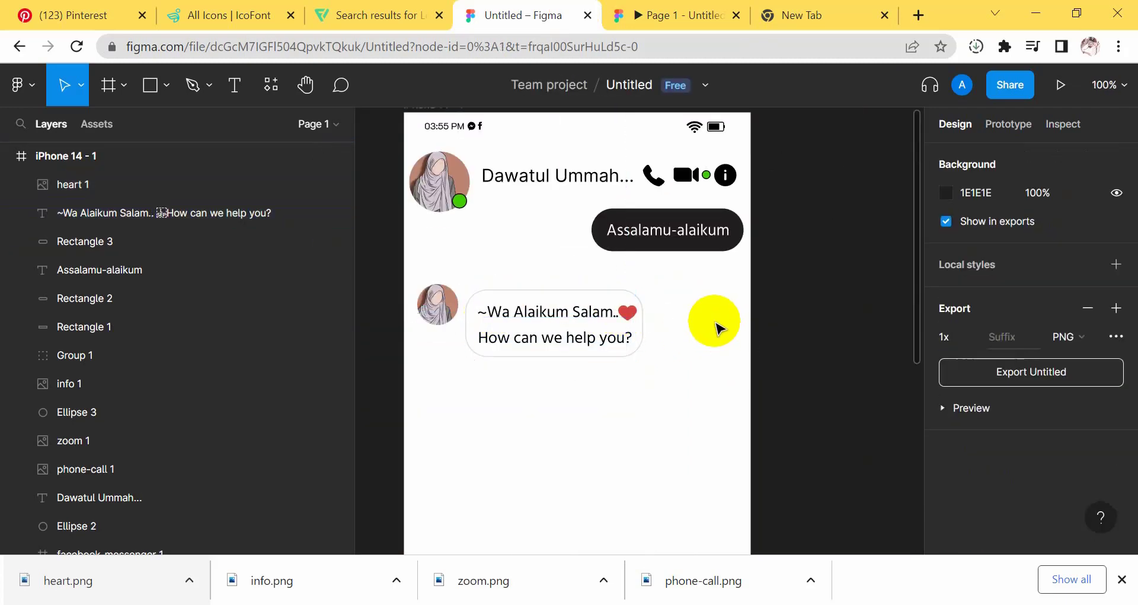
{"action": "scroll", "coordinate": [711, 338], "scroll_direction": "down", "scroll_amount": 1}
Draw Rectangle 4 below the reply with corner radius 20 and a dark fill
{"action": "key", "text": "r"}
{"action": "left_click_drag", "start_coordinate": [552, 336], "coordinate": [742, 402]}
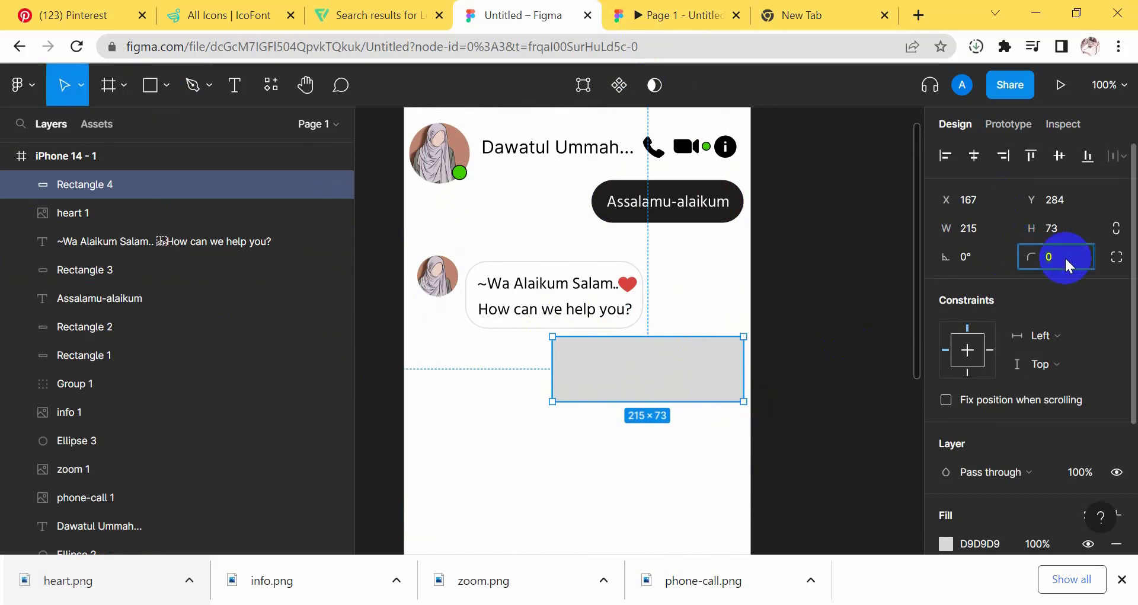
{"action": "type", "text": "20"}
{"action": "key", "text": "Return"}
{"action": "scroll", "coordinate": [1065, 261], "scroll_direction": "down", "scroll_amount": 3}
{"action": "key", "text": "ctrl+alt+v"}
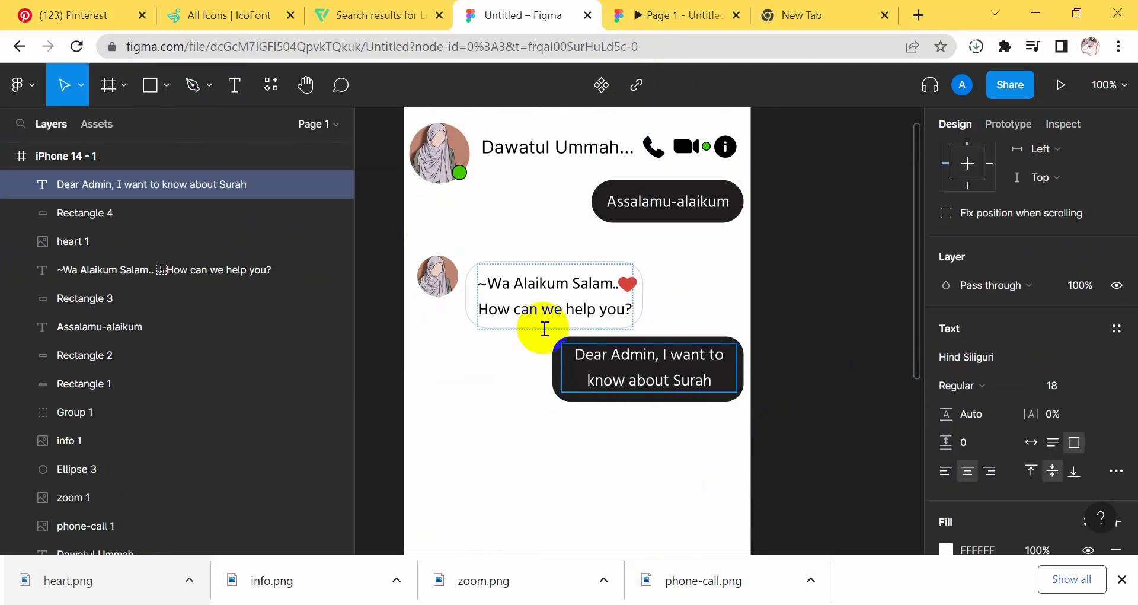
Finish the 'Dear Admin' question text, centre it in the bubble, and narrow its box
{"action": "key", "text": "BackSpace"}
{"action": "type", "text": "man"}
{"action": "key", "text": "Escape"}
{"action": "mouse_move", "coordinate": [731, 394]}
{"action": "left_mouse_down"}
{"action": "mouse_move", "coordinate": [668, 385]}
{"action": "mouse_move", "coordinate": [691, 380]}
{"action": "left_mouse_up"}
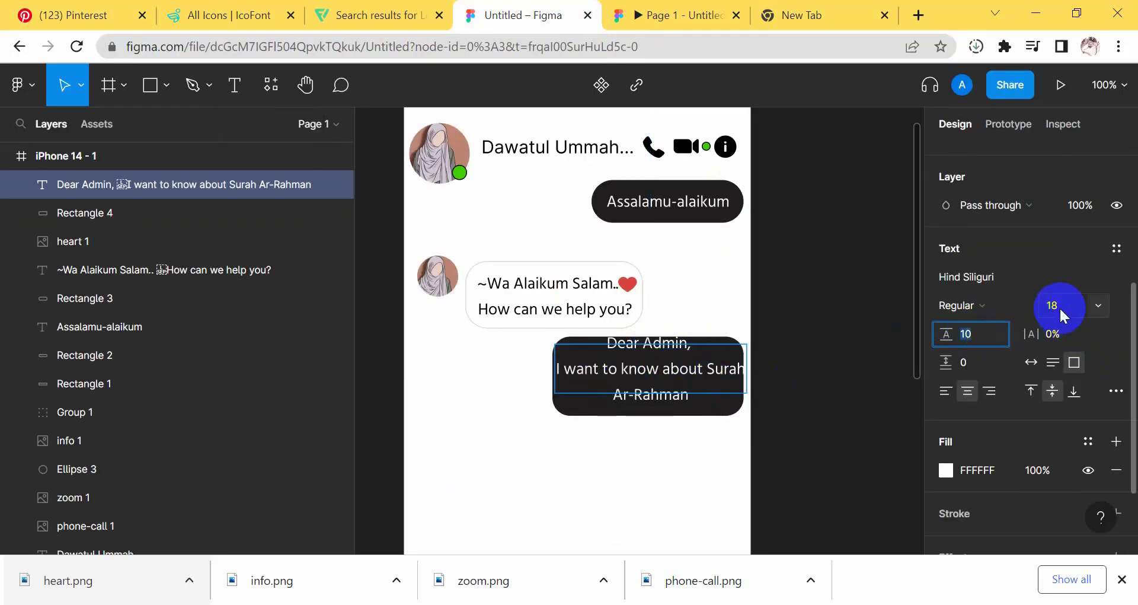
{"action": "key", "text": "Escape"}
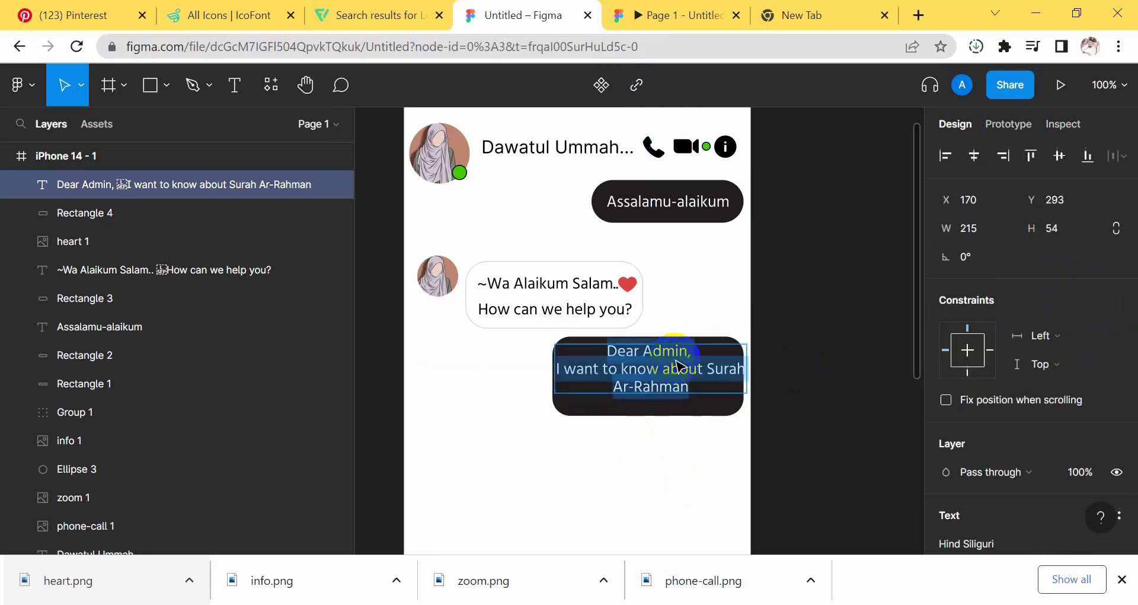
{"action": "left_click_drag", "start_coordinate": [746, 369], "coordinate": [698, 371]}
{"action": "type", "text": "......"}
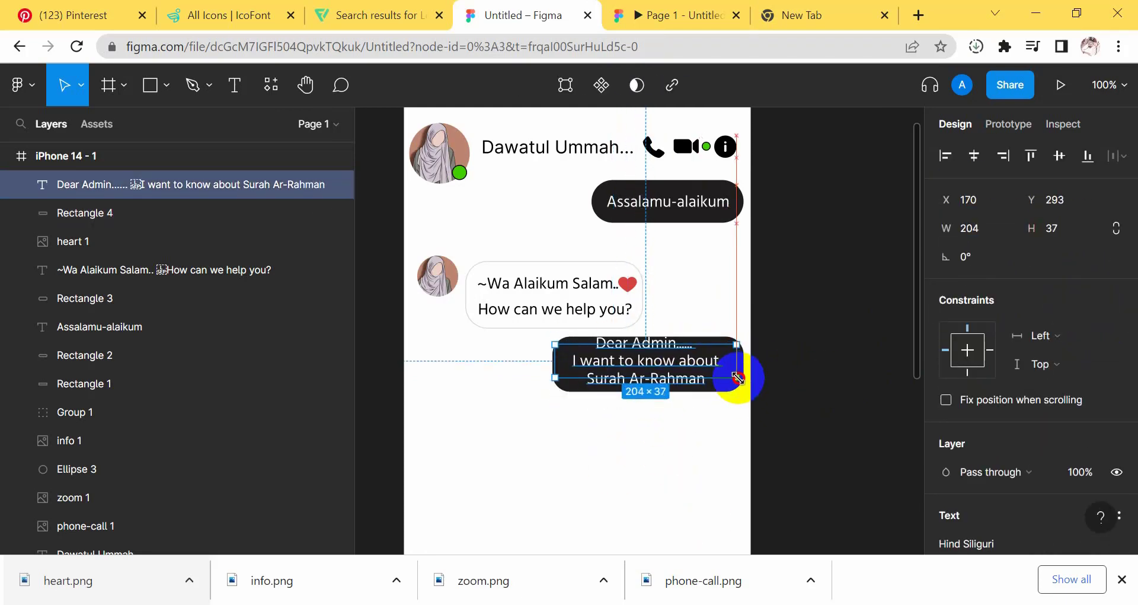
{"action": "left_click", "coordinate": [681, 425]}
{"action": "left_click", "coordinate": [691, 338]}
Replace the long question with a light F5EFEF 'Dear Admin,' text layer
{"action": "key", "text": "Delete"}
{"action": "left_click", "coordinate": [235, 85]}
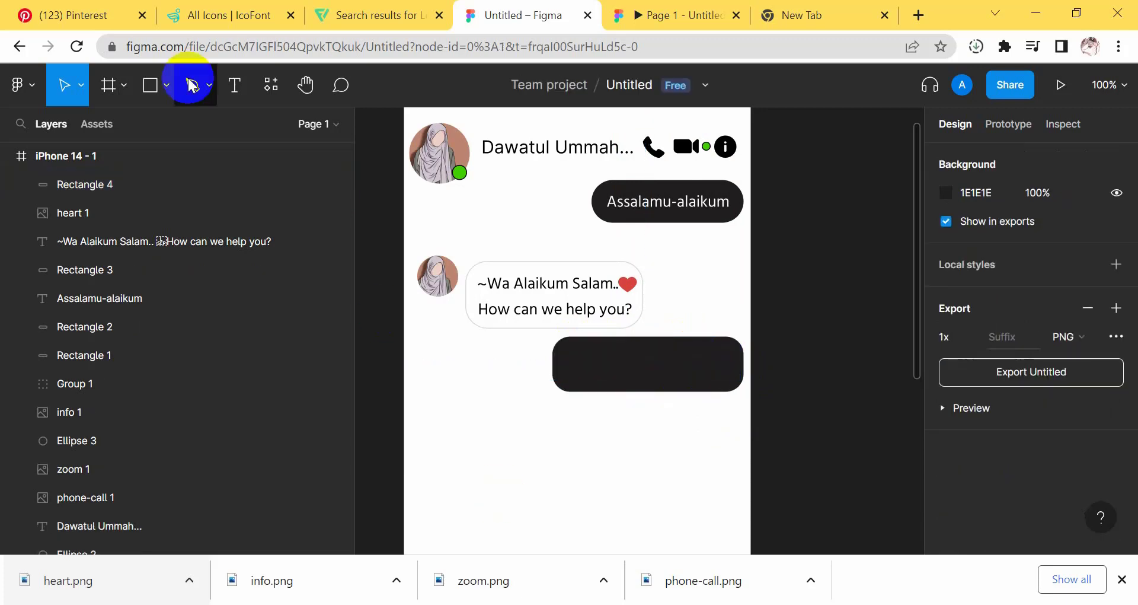
{"action": "left_click_drag", "start_coordinate": [508, 415], "coordinate": [619, 442]}
{"action": "type", "text": "Dear Admin,"}
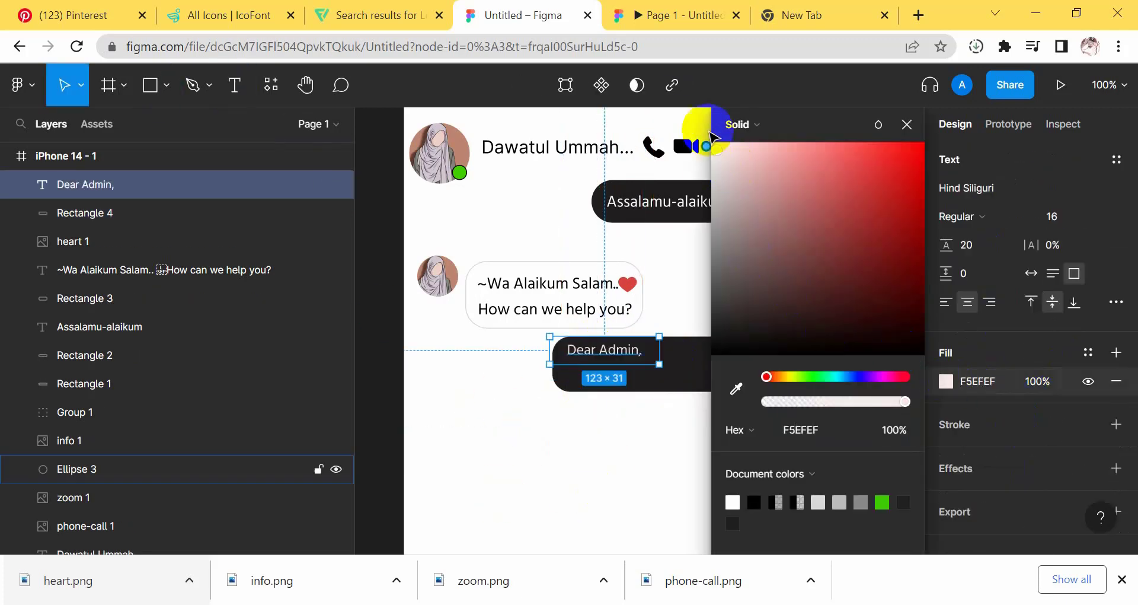
{"action": "type", "text": "t"}
{"action": "mouse_move", "coordinate": [540, 415]}
{"action": "left_mouse_down"}
{"action": "mouse_move", "coordinate": [700, 480]}
{"action": "mouse_move", "coordinate": [662, 428]}
{"action": "left_mouse_up"}
{"action": "type", "text": "ow"}
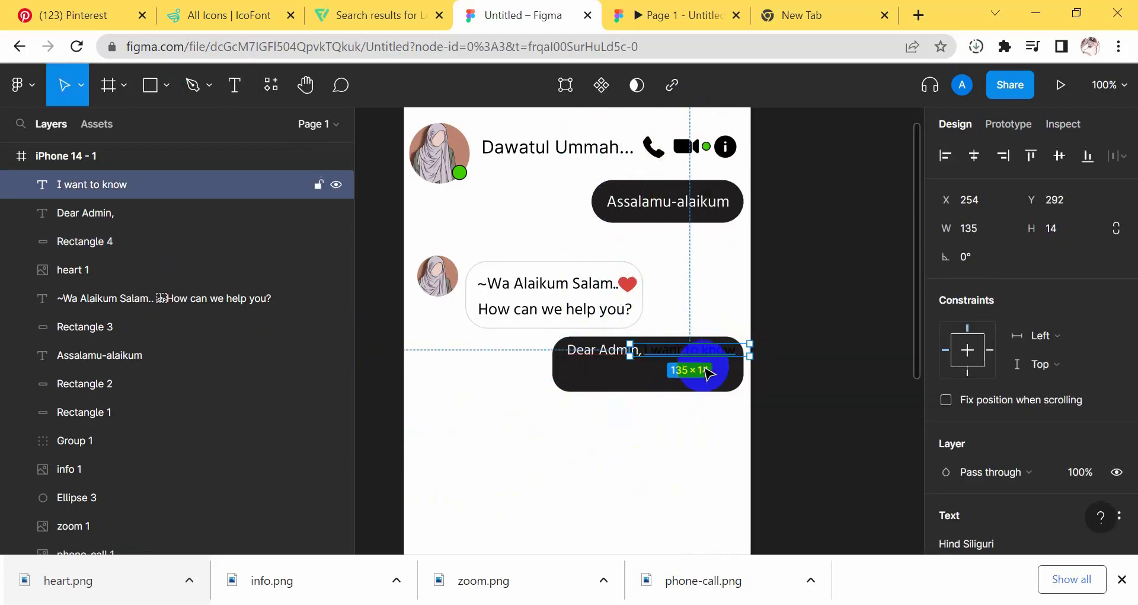
Add 'I want to know' and 'about Surah Ar-Rahman' text lines inside the dark bubble
{"action": "left_click_drag", "start_coordinate": [707, 371], "coordinate": [707, 372]}
{"action": "left_click", "coordinate": [634, 437]}
{"action": "left_click", "coordinate": [694, 350]}
{"action": "key", "text": "t"}
{"action": "left_click_drag", "start_coordinate": [483, 431], "coordinate": [667, 479]}
{"action": "type", "text": "about Surah Ar-Rahman"}
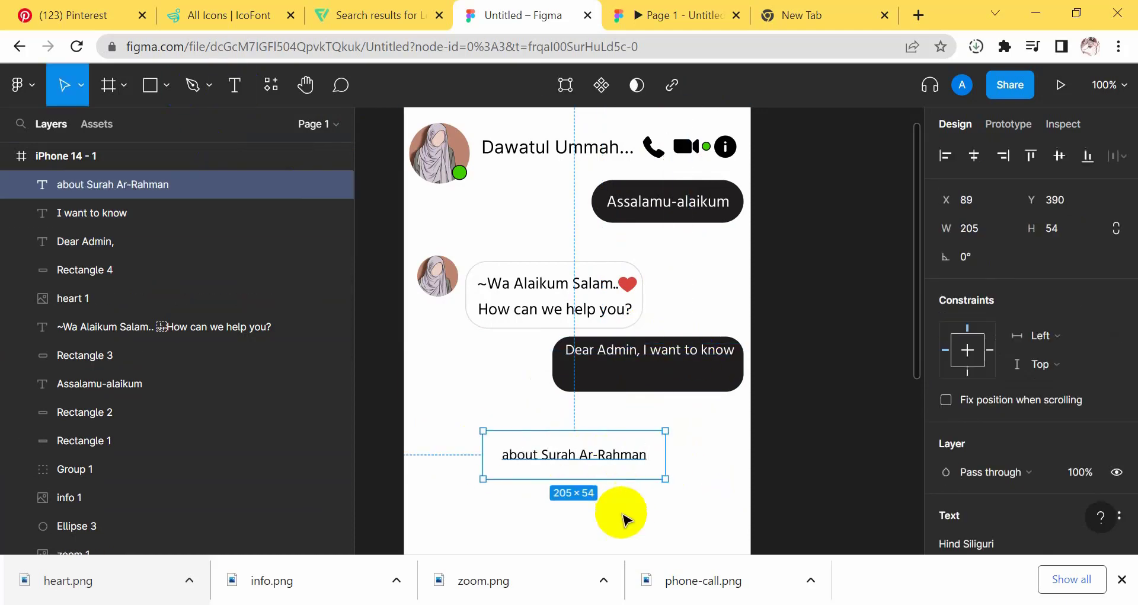
{"action": "left_click_drag", "start_coordinate": [560, 459], "coordinate": [626, 372]}
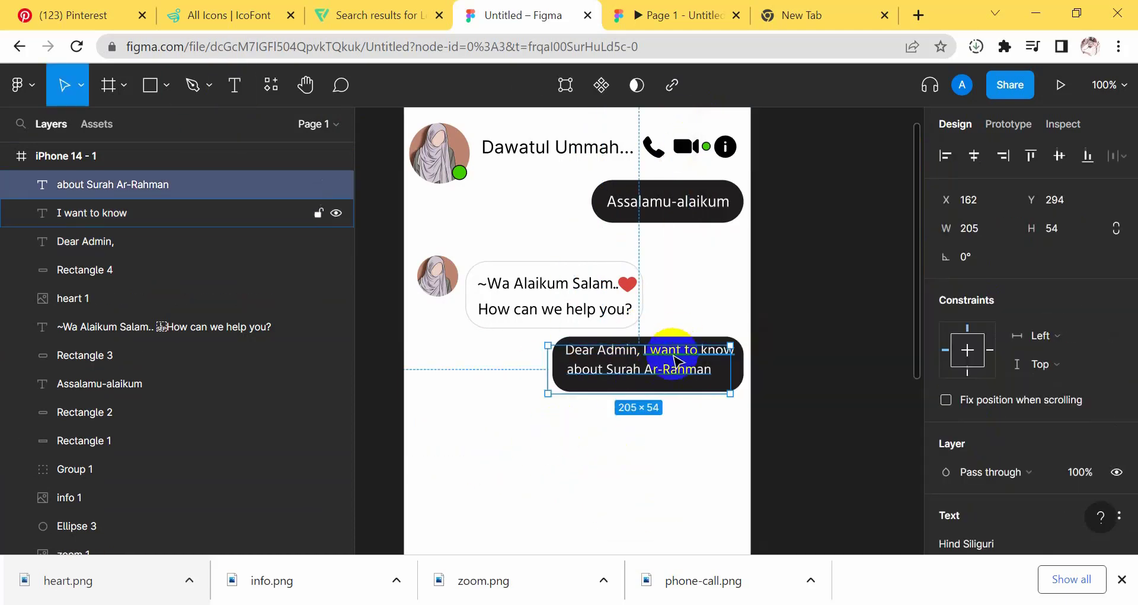